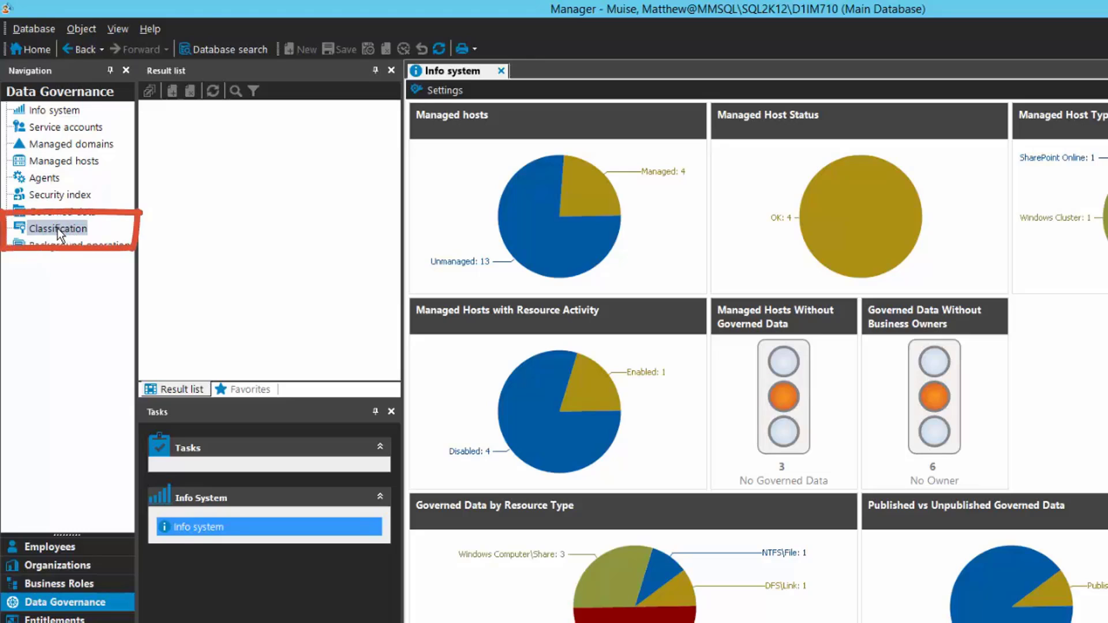
Create a data governance classification level named "Basic Classification Level" with the description "Regular document go in here".
{"action": "left_click", "coordinate": [57, 229]}
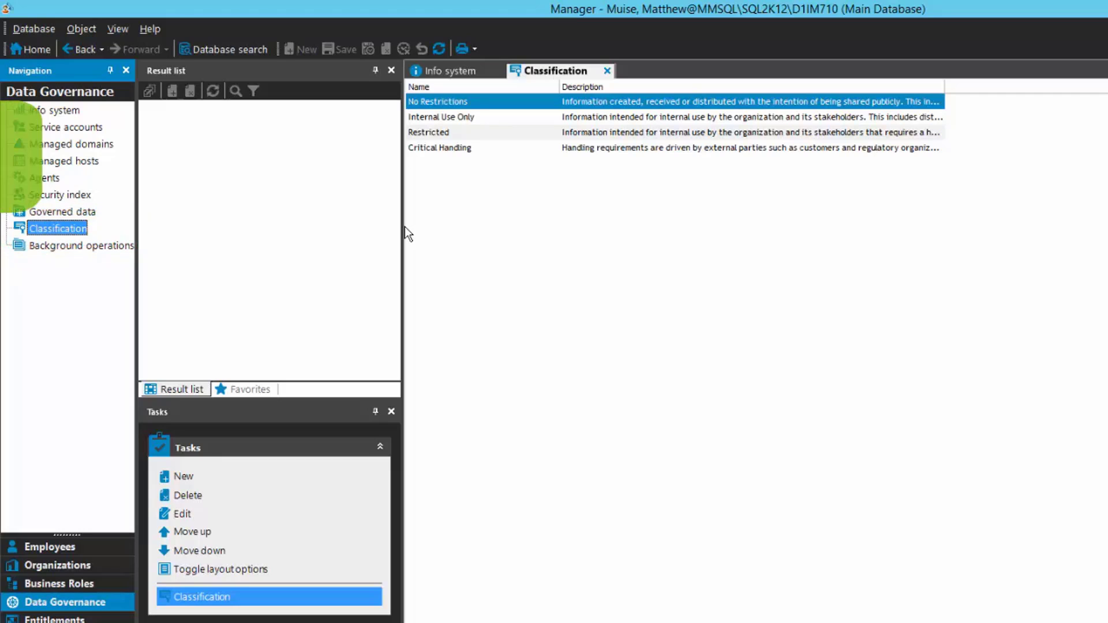
{"action": "left_click_drag", "start_coordinate": [404, 225], "coordinate": [332, 235]}
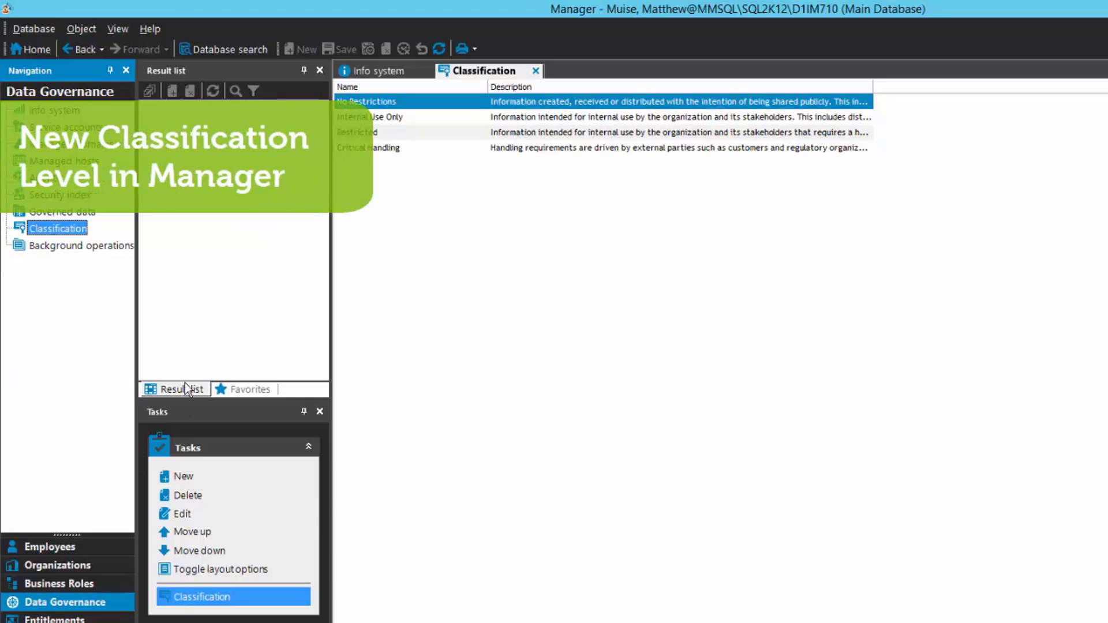
{"action": "left_click", "coordinate": [192, 477]}
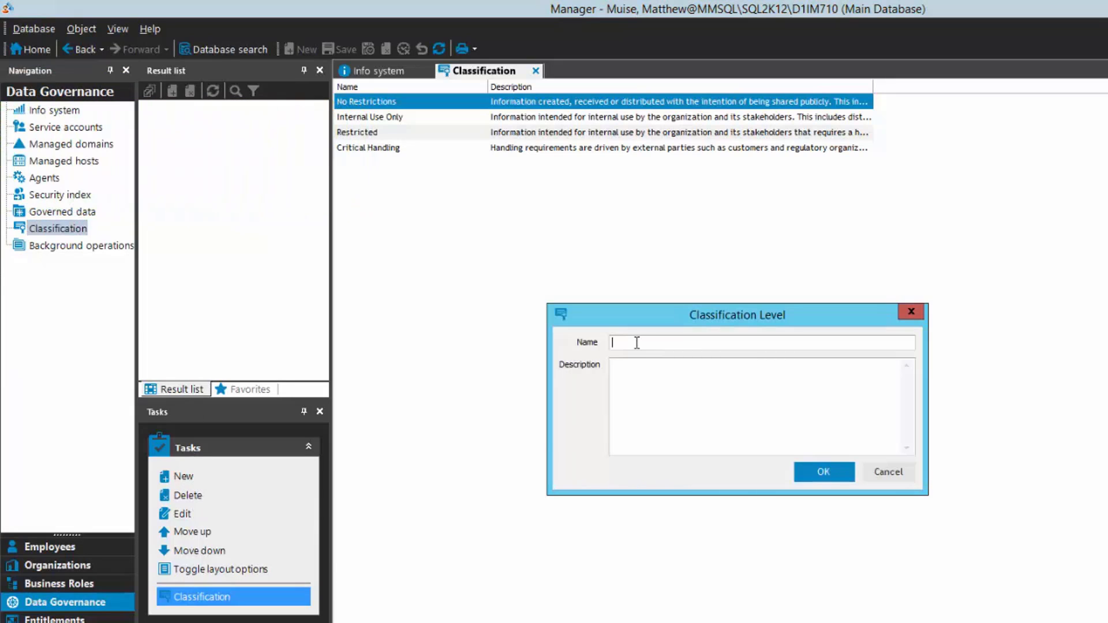
{"action": "type", "text": "Basic Classification Level"}
{"action": "left_click", "coordinate": [717, 389]}
{"action": "type", "text": "Regular document go in here"}
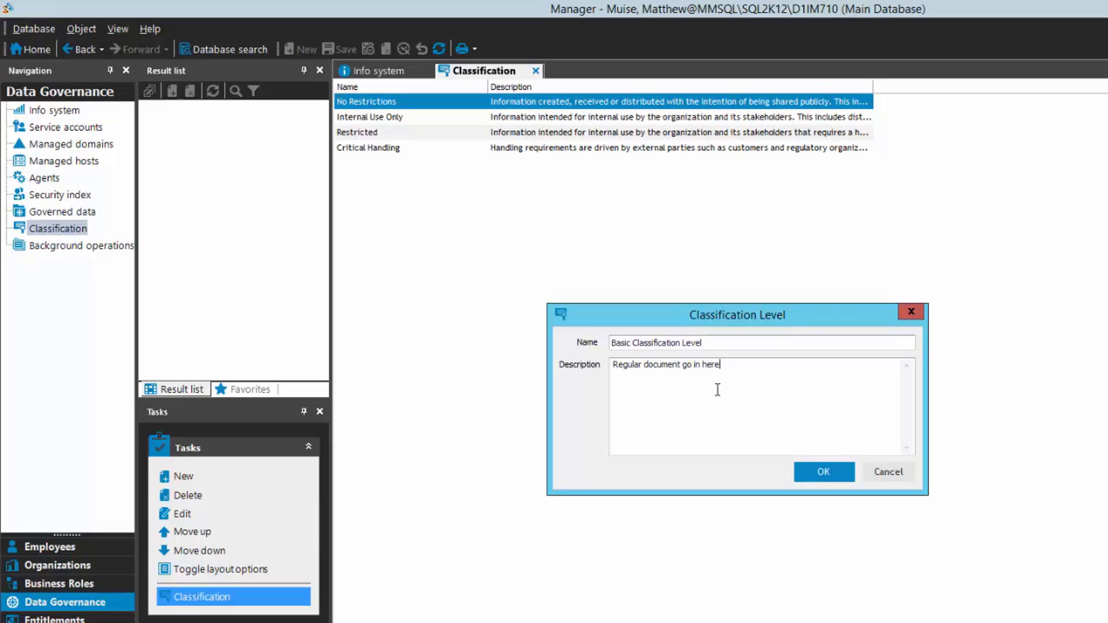
{"action": "left_click", "coordinate": [806, 467]}
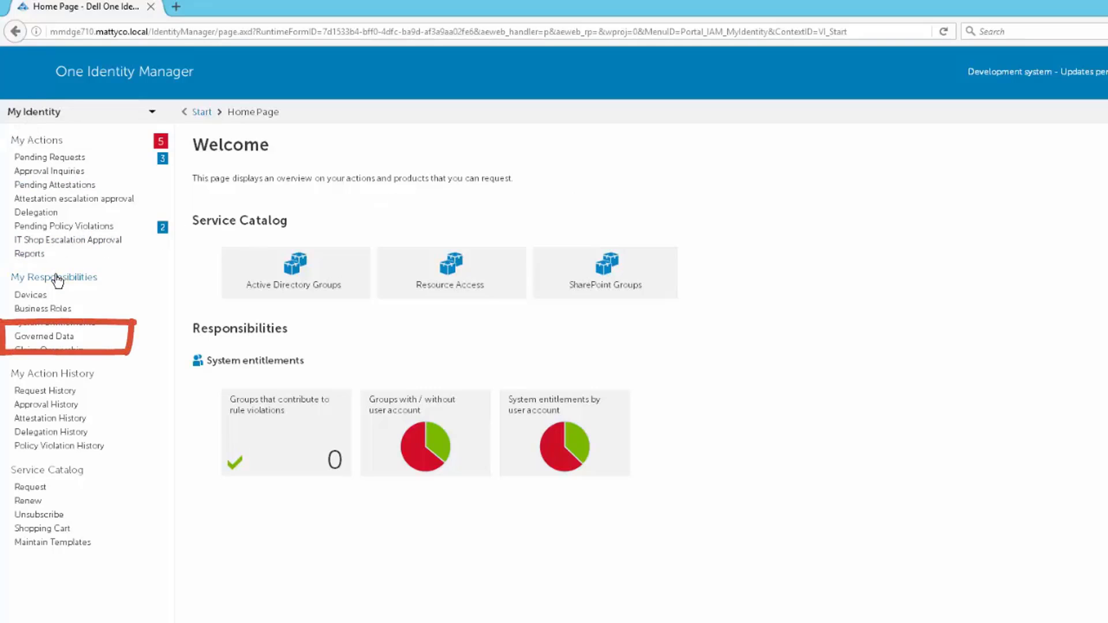
In the One Identity Manager web portal, open the governed Finance share and set its classification level to Critical Handling.
{"action": "left_click", "coordinate": [55, 340]}
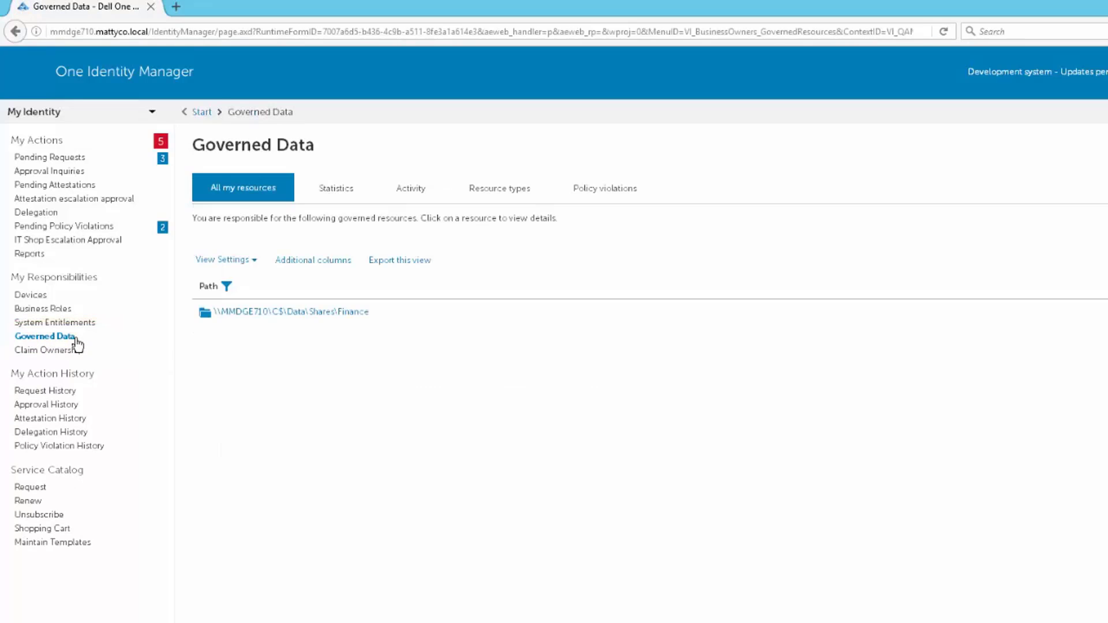
{"action": "left_click", "coordinate": [323, 311]}
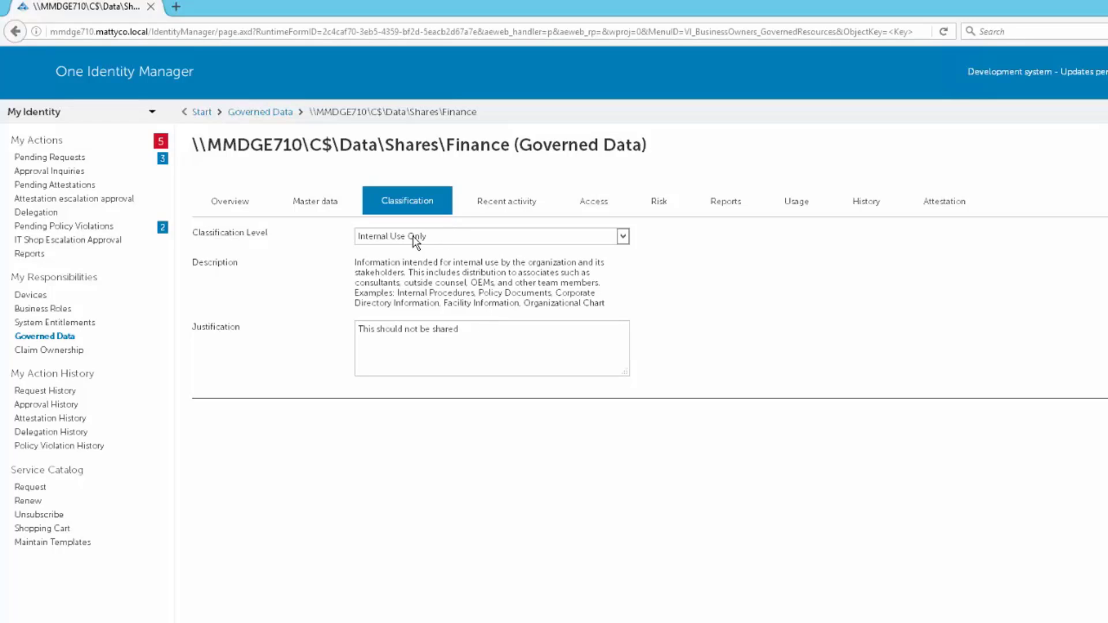
{"action": "left_click", "coordinate": [622, 237]}
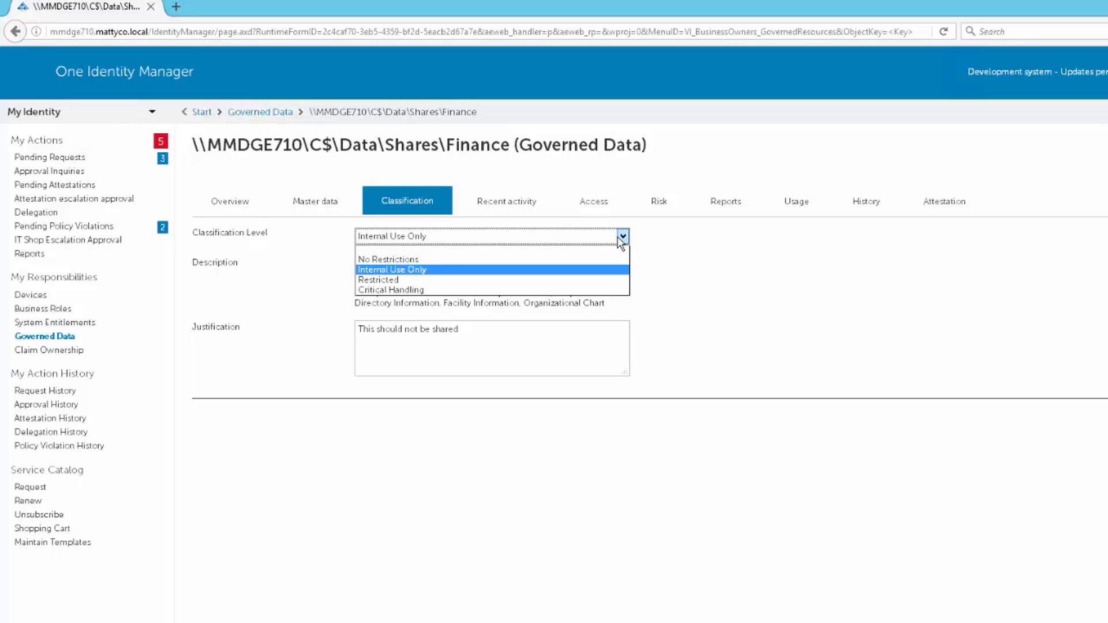
{"action": "left_click", "coordinate": [421, 291]}
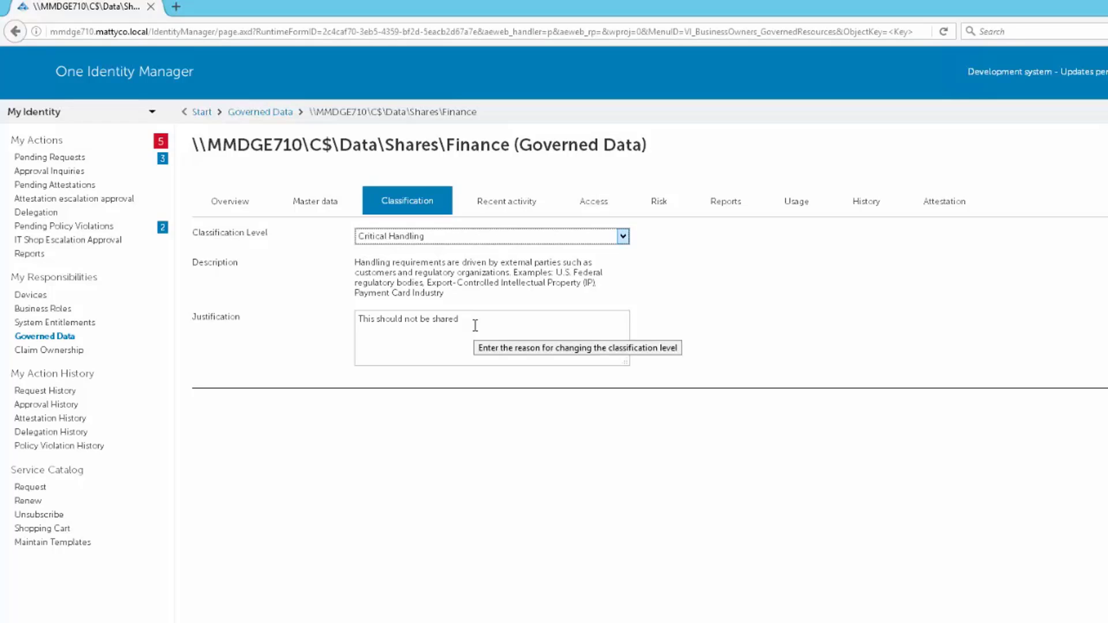
Replace the classification justification with "This folder contains credit card information" and save the changes.
{"action": "left_click_drag", "start_coordinate": [459, 322], "coordinate": [362, 330]}
{"action": "key", "text": "BackSpace"}
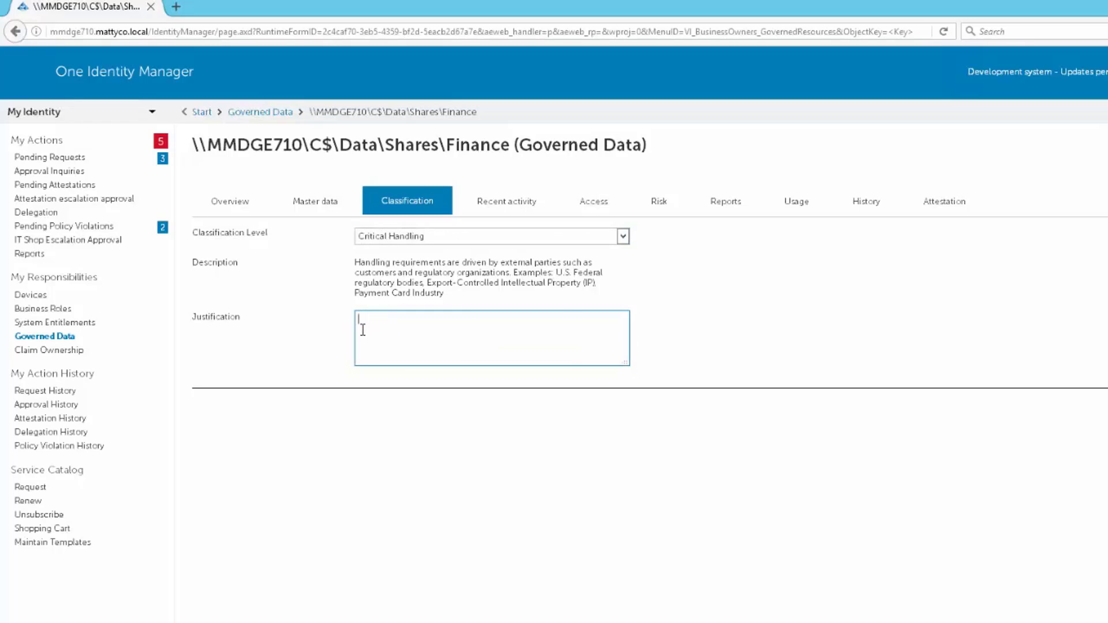
{"action": "type", "text": "This folder contains credit card information"}
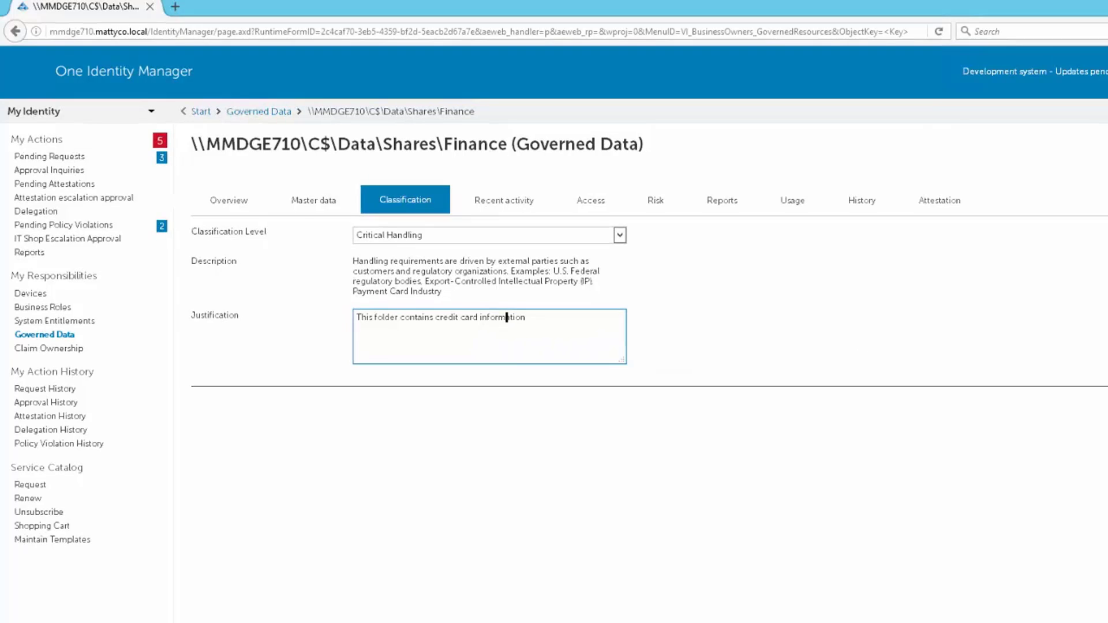
{"action": "left_click", "coordinate": [1105, 403]}
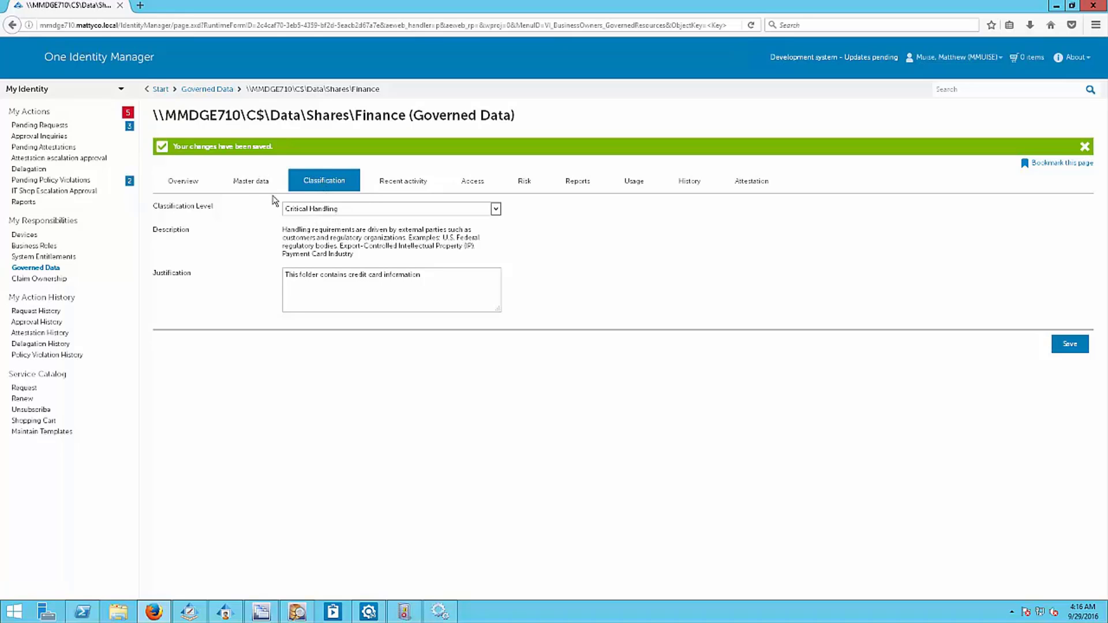
Check the Finance share's classification level in its overview and review the classification levels available for it.
{"action": "left_click", "coordinate": [248, 182]}
{"action": "left_click", "coordinate": [177, 182]}
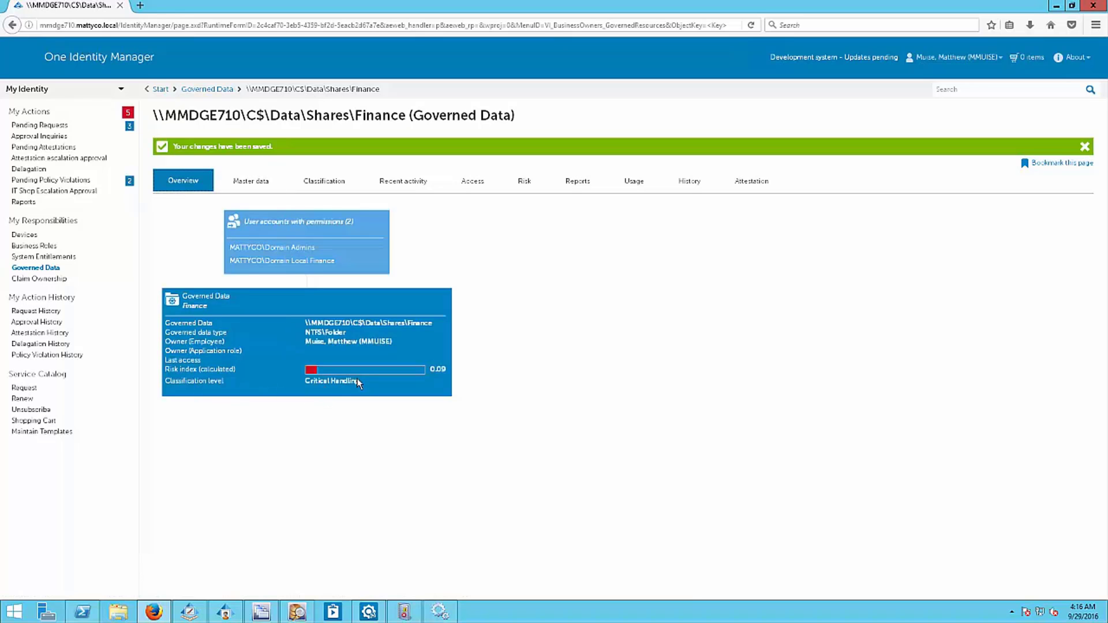
{"action": "left_click", "coordinate": [321, 189]}
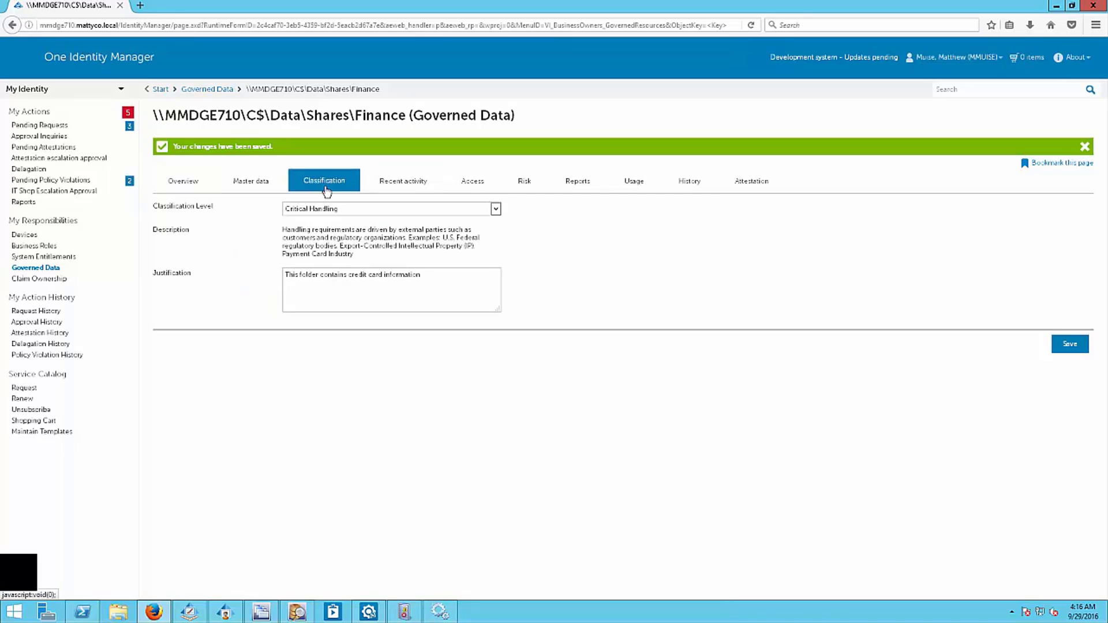
{"action": "left_click", "coordinate": [393, 209]}
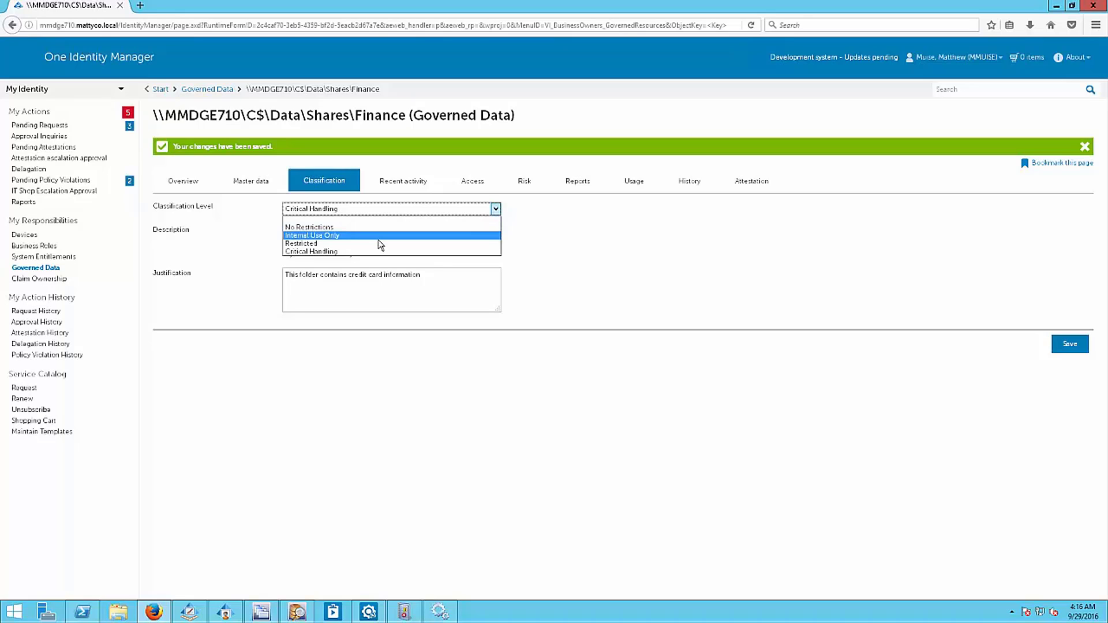
{"action": "left_click", "coordinate": [597, 218]}
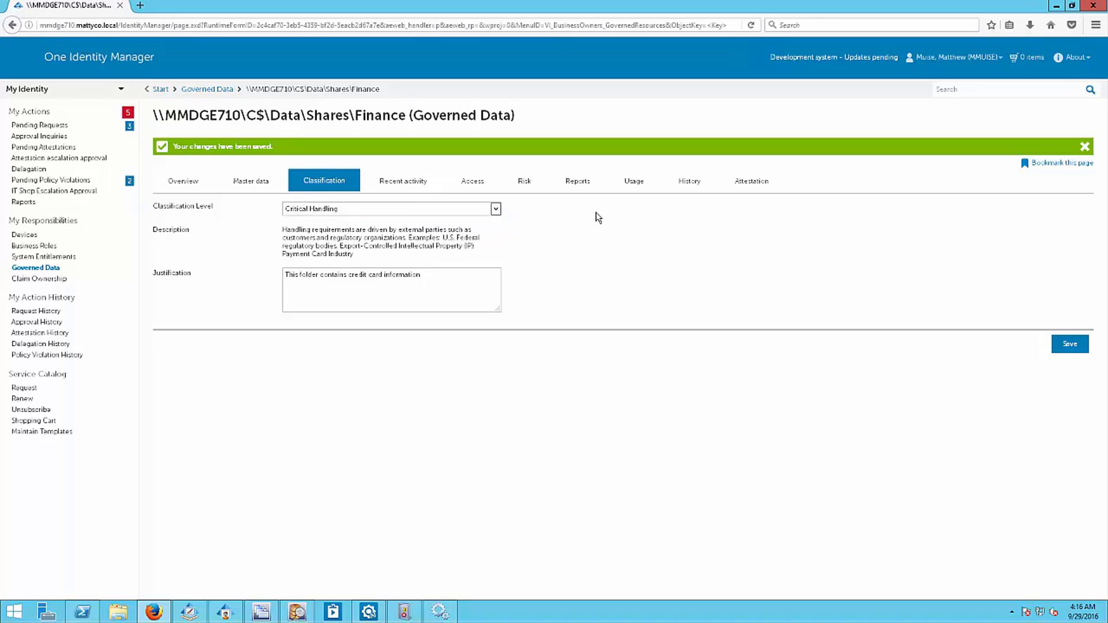
Switch to Windows PowerShell and list the configured classification levels with Get-QClassificationLevelConfiguration.
{"action": "left_click", "coordinate": [98, 616]}
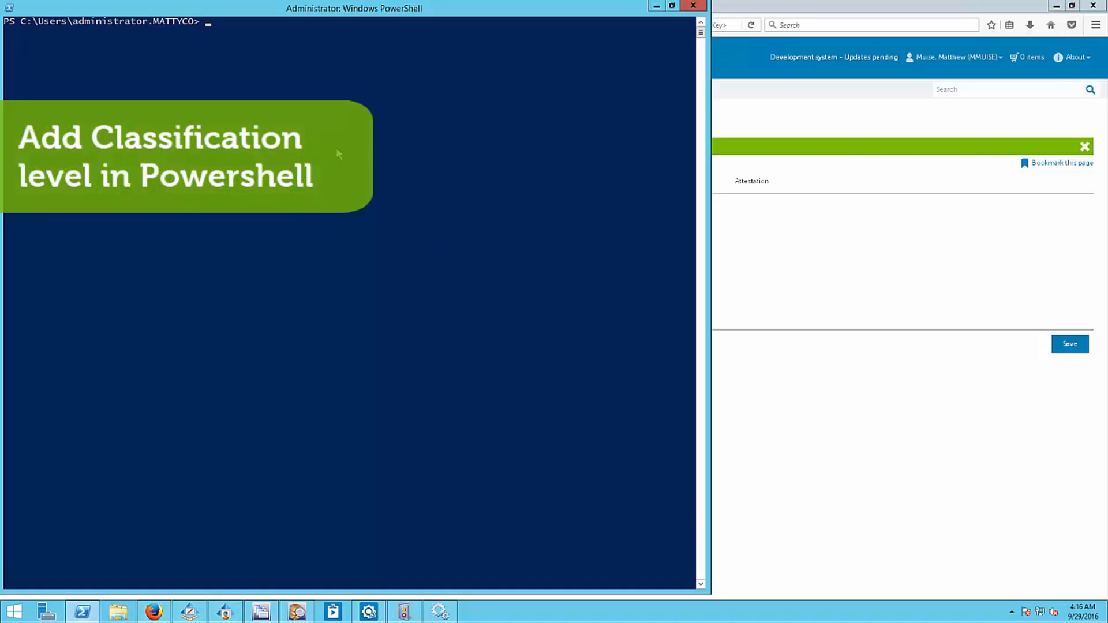
{"action": "left_click", "coordinate": [337, 151]}
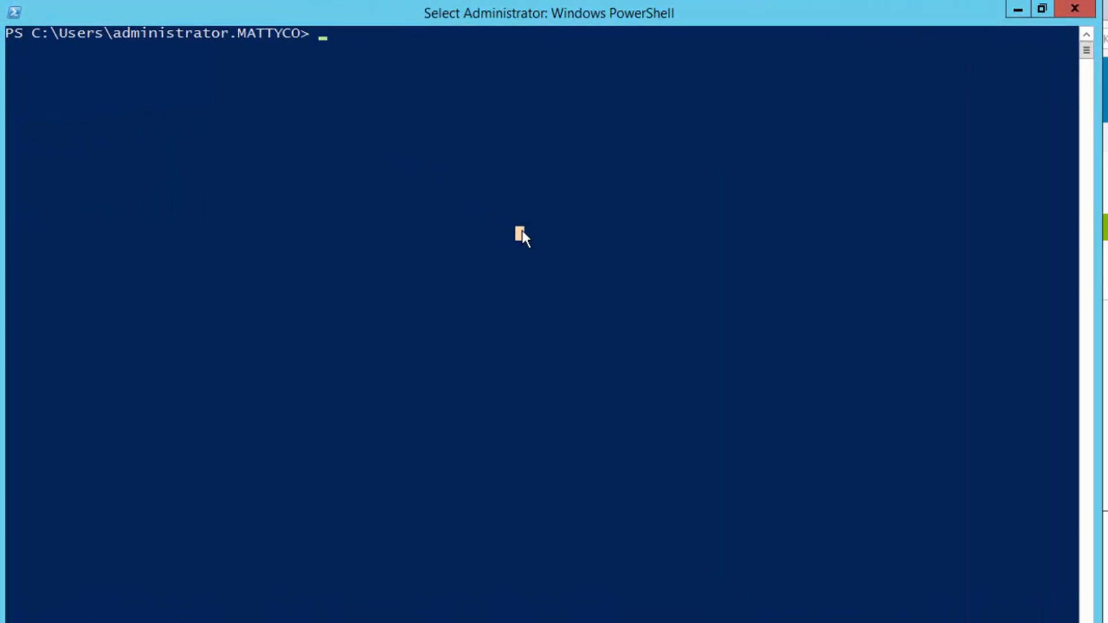
{"action": "type", "text": "Get-"}
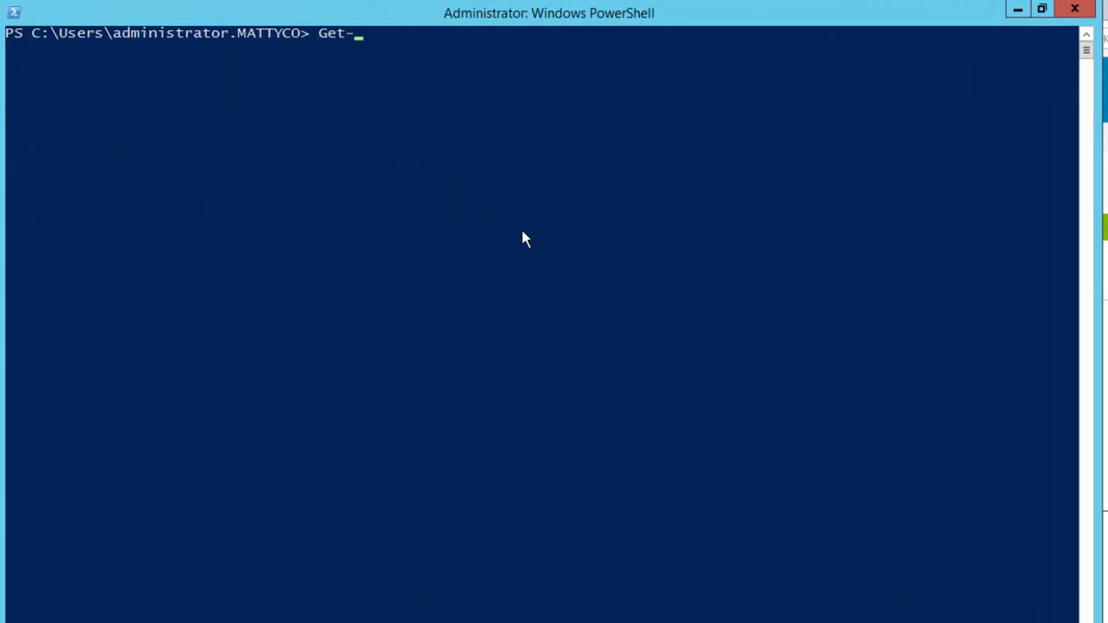
{"action": "type", "text": "QClassificationLevelConfiguration"}
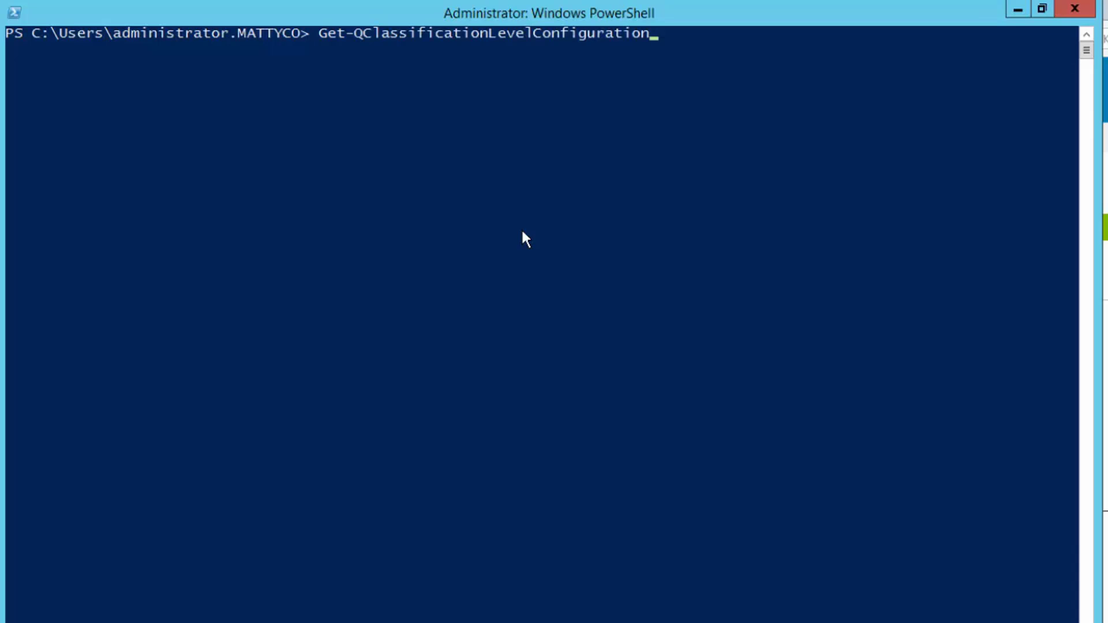
{"action": "key", "text": "Return"}
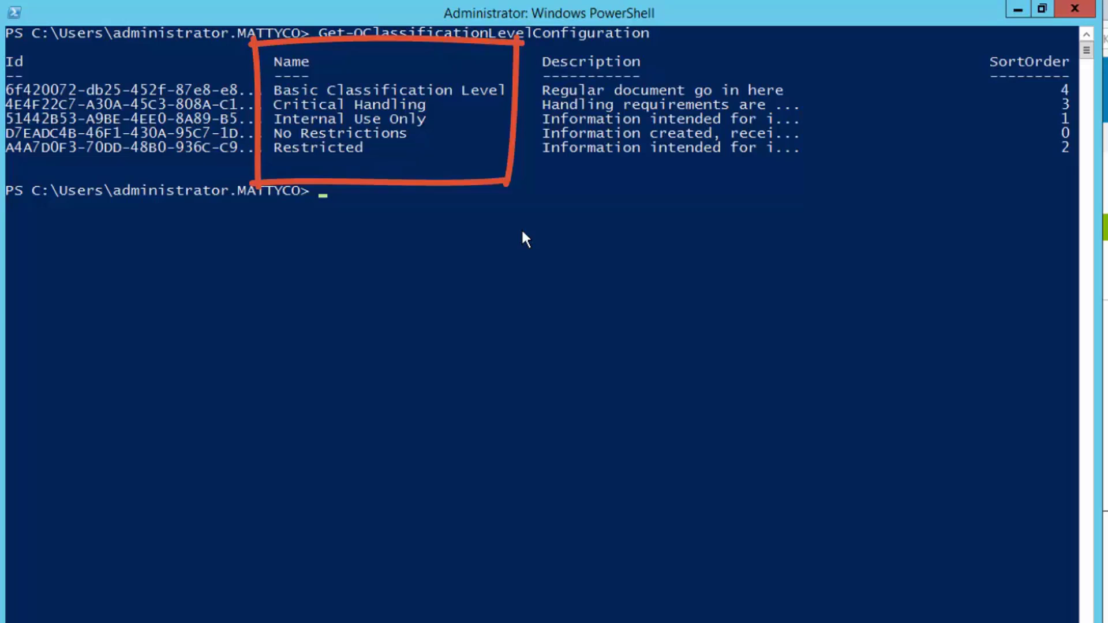
Add a classification level named "Test Classification" with the description "Test Description" using Add-QClassificationLevel.
{"action": "type", "text": "Add-QClassificationLevel"}
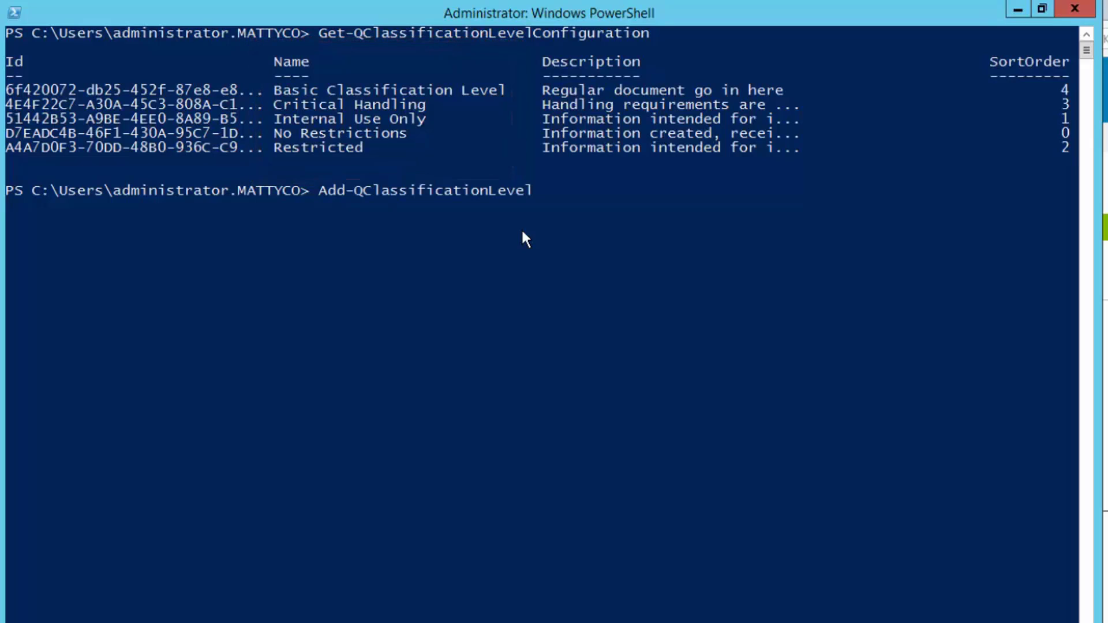
{"action": "type", "text": " -Name \"Test Classification\" -Description"}
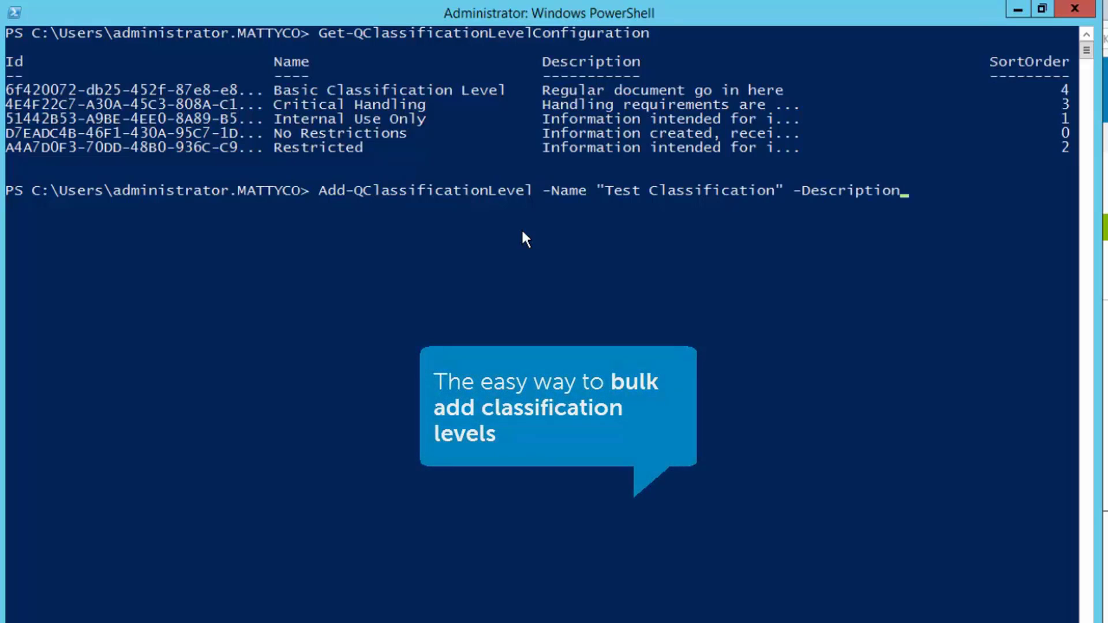
{"action": "type", "text": " \"Test Description\""}
{"action": "key", "text": "Return"}
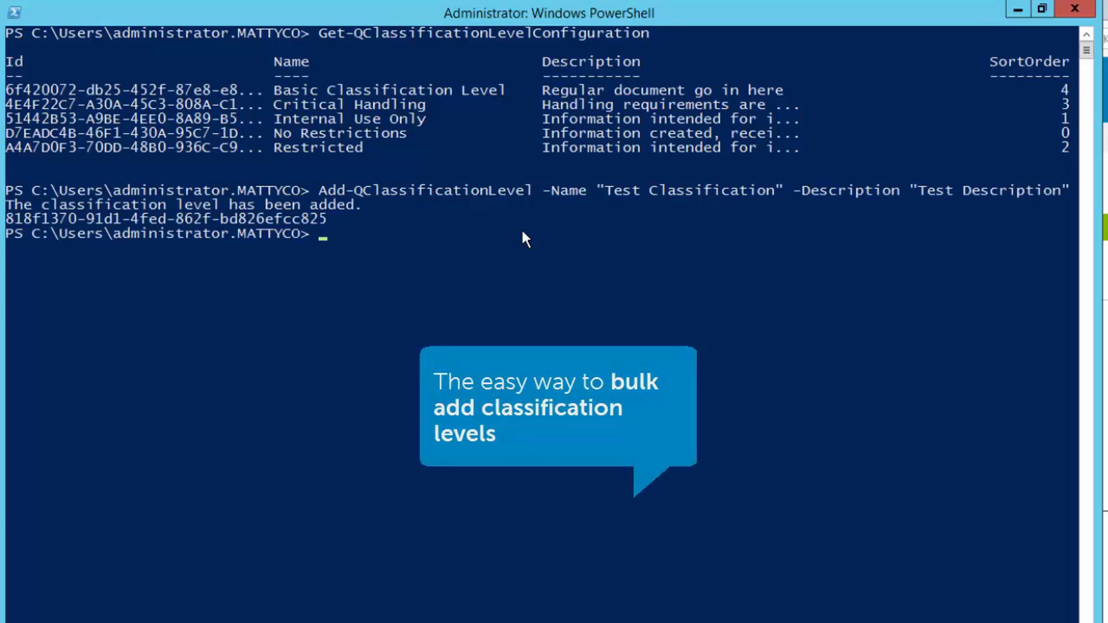
List the classification levels again with Get-QClassificationLevelConfiguration, and reload the Classification list in Manager.
{"action": "type", "text": "Get-QClassificationLevelConfiguration"}
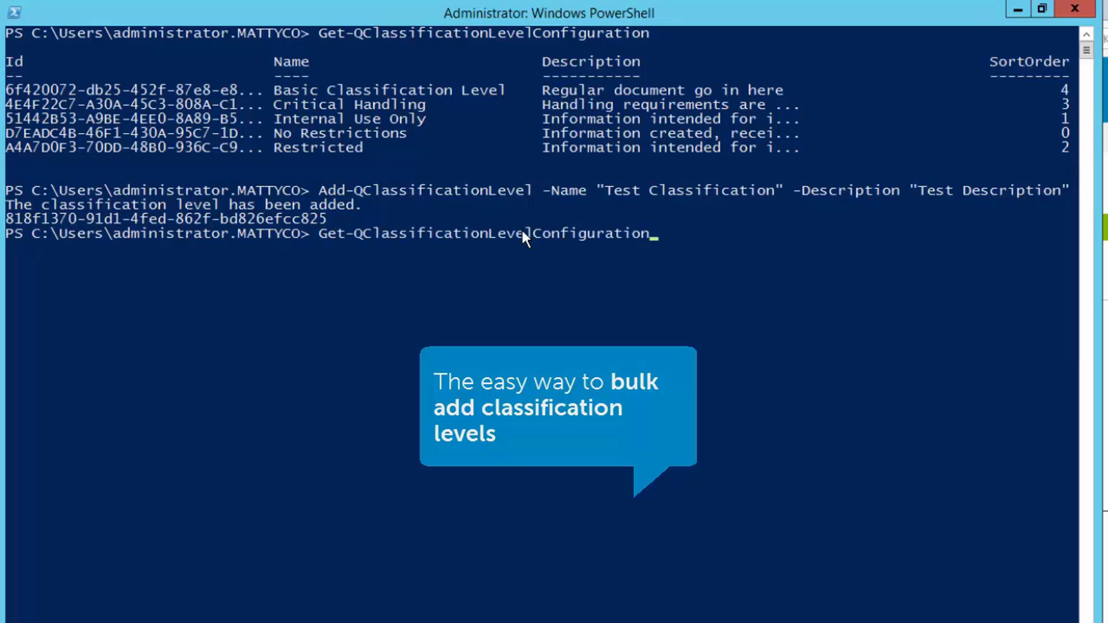
{"action": "key", "text": "Return"}
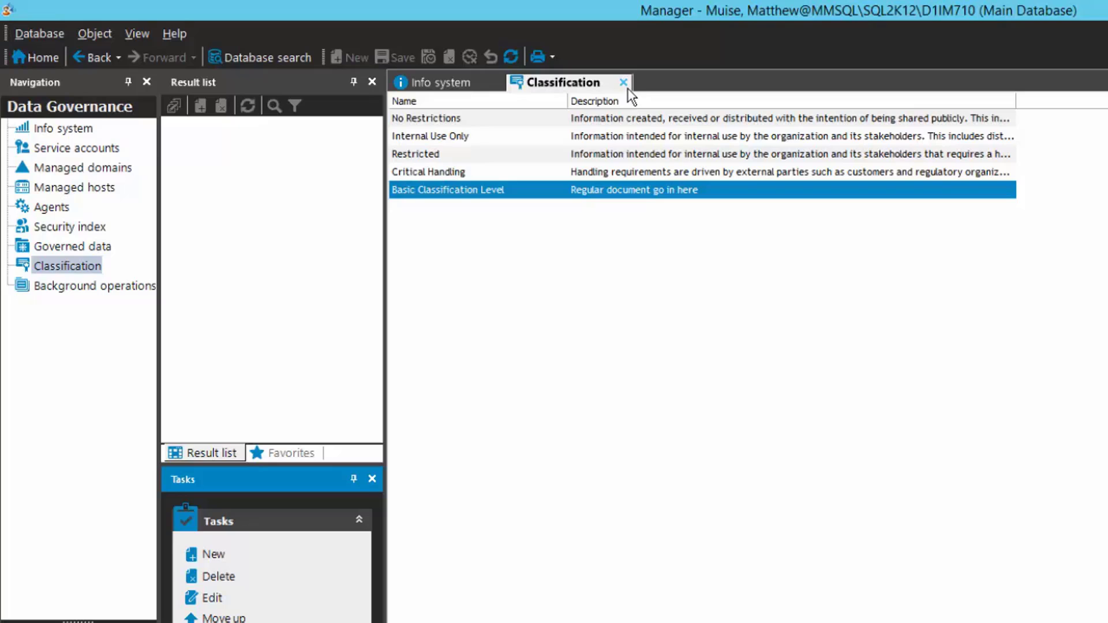
{"action": "left_click", "coordinate": [627, 88]}
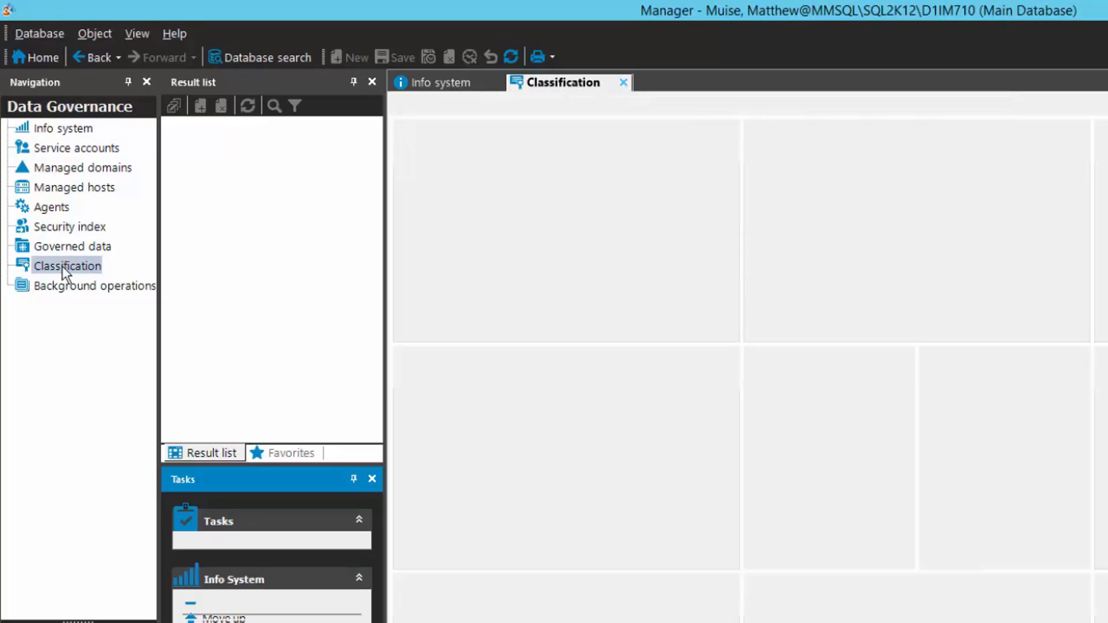
{"action": "left_click", "coordinate": [62, 265]}
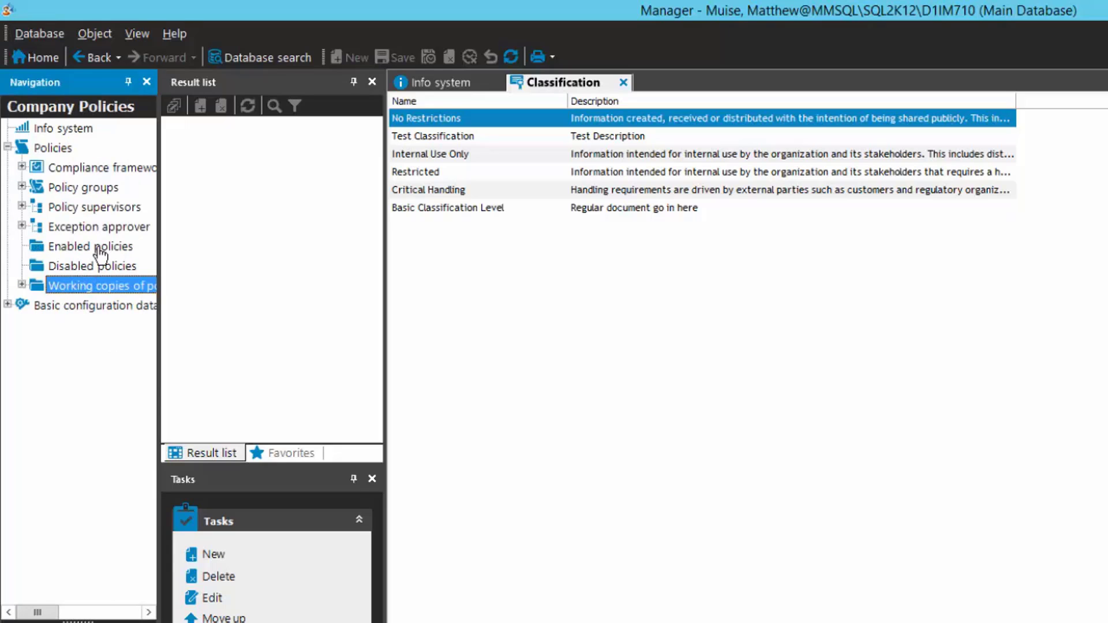
Open the company policy working copy "Governed data must be assigned to a Classification level" for review.
{"action": "left_click", "coordinate": [93, 285]}
{"action": "left_click_drag", "start_coordinate": [386, 325], "coordinate": [524, 324]}
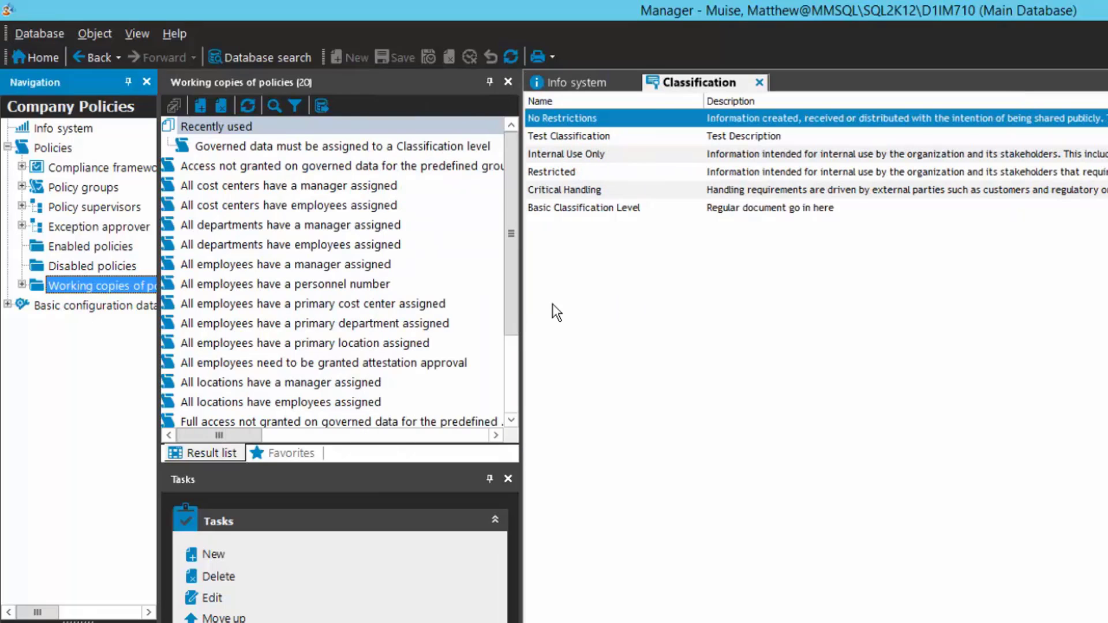
{"action": "left_click", "coordinate": [285, 146]}
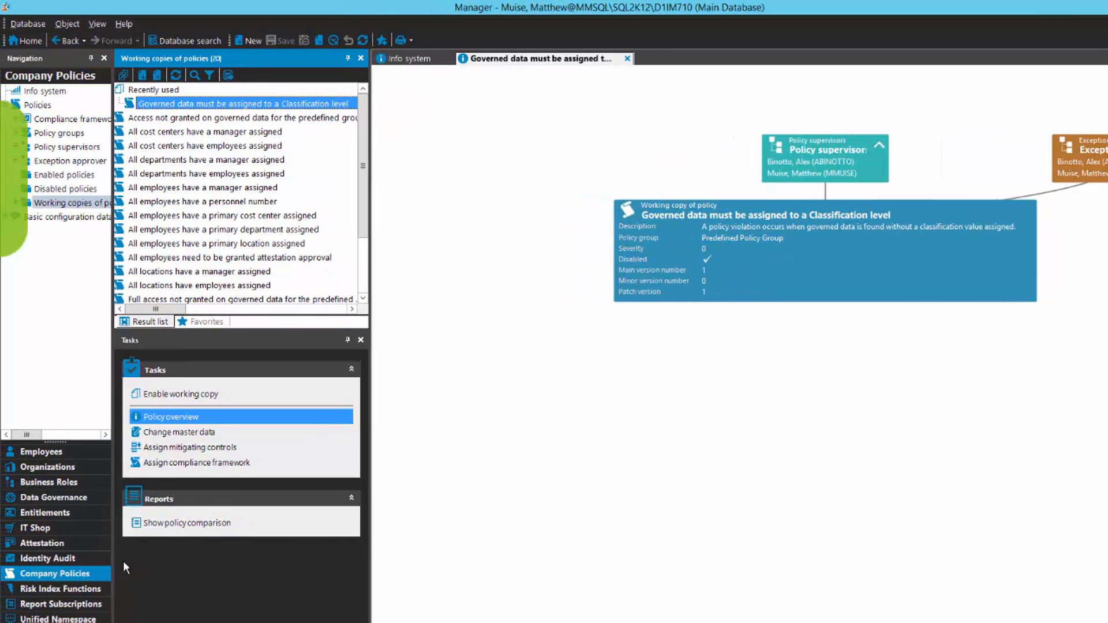
Open the "No classification level assigned" risk index function from the governed data properties.
{"action": "left_click", "coordinate": [56, 590]}
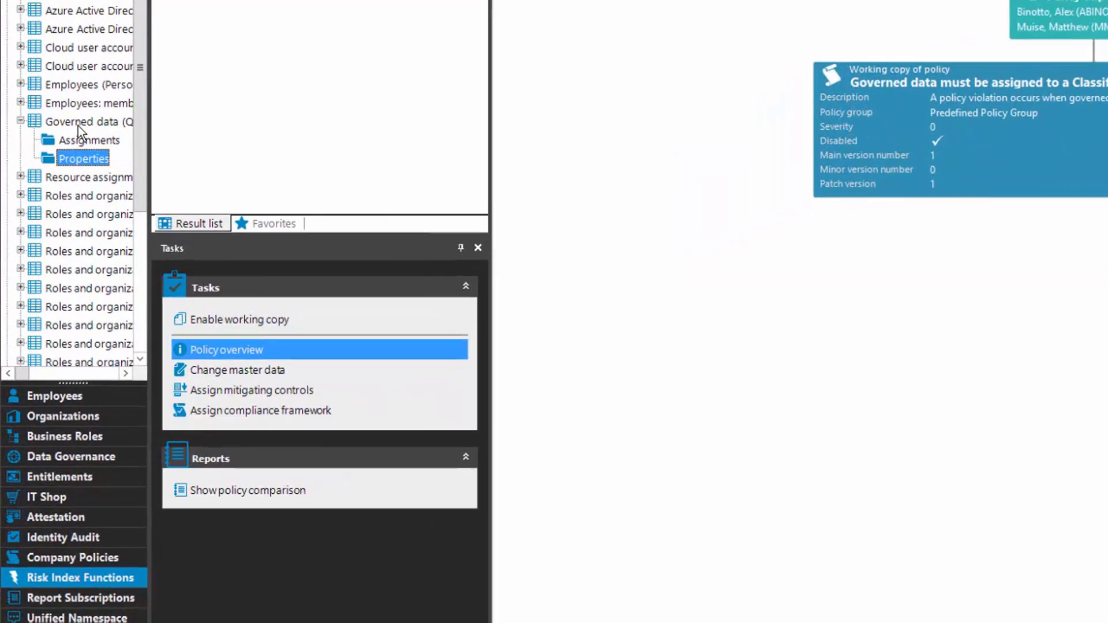
{"action": "left_click", "coordinate": [88, 154]}
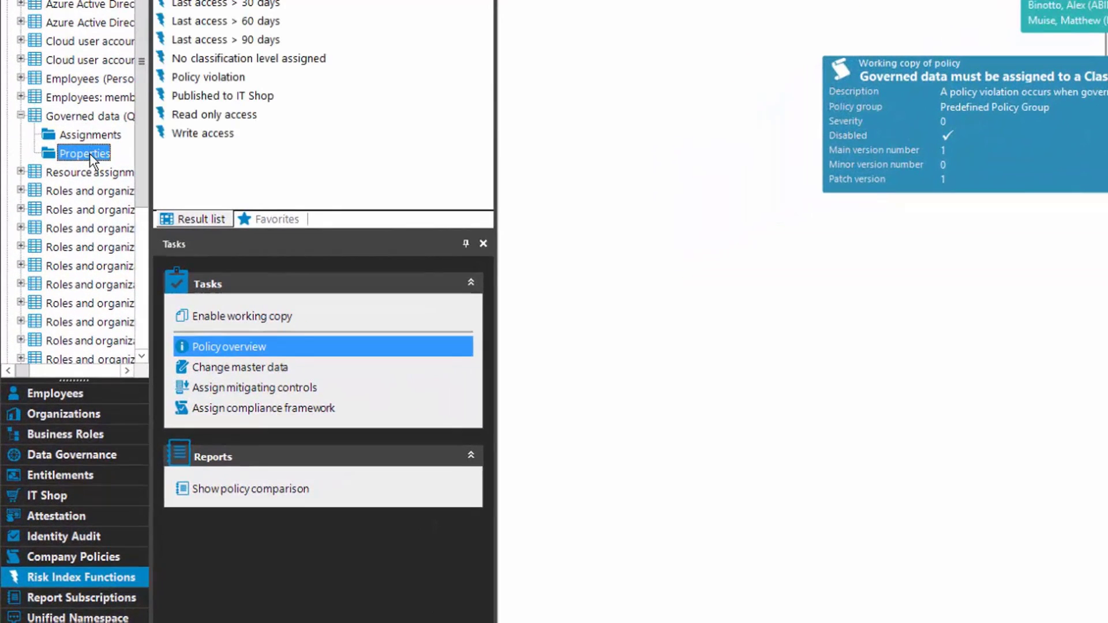
{"action": "left_click", "coordinate": [282, 60]}
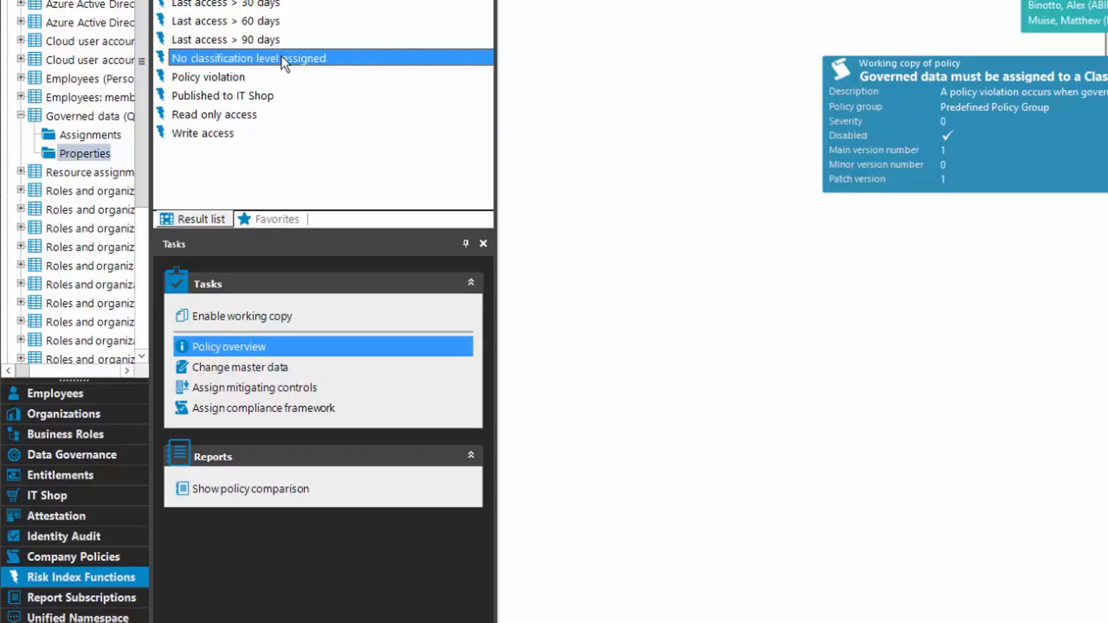
{"action": "double_click", "coordinate": [282, 57]}
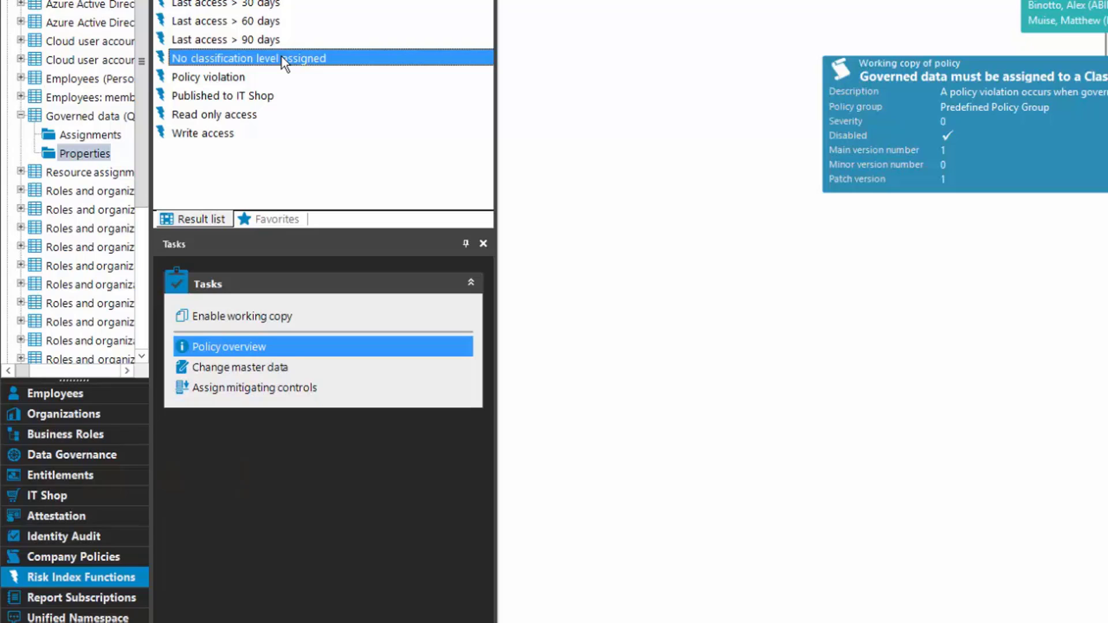